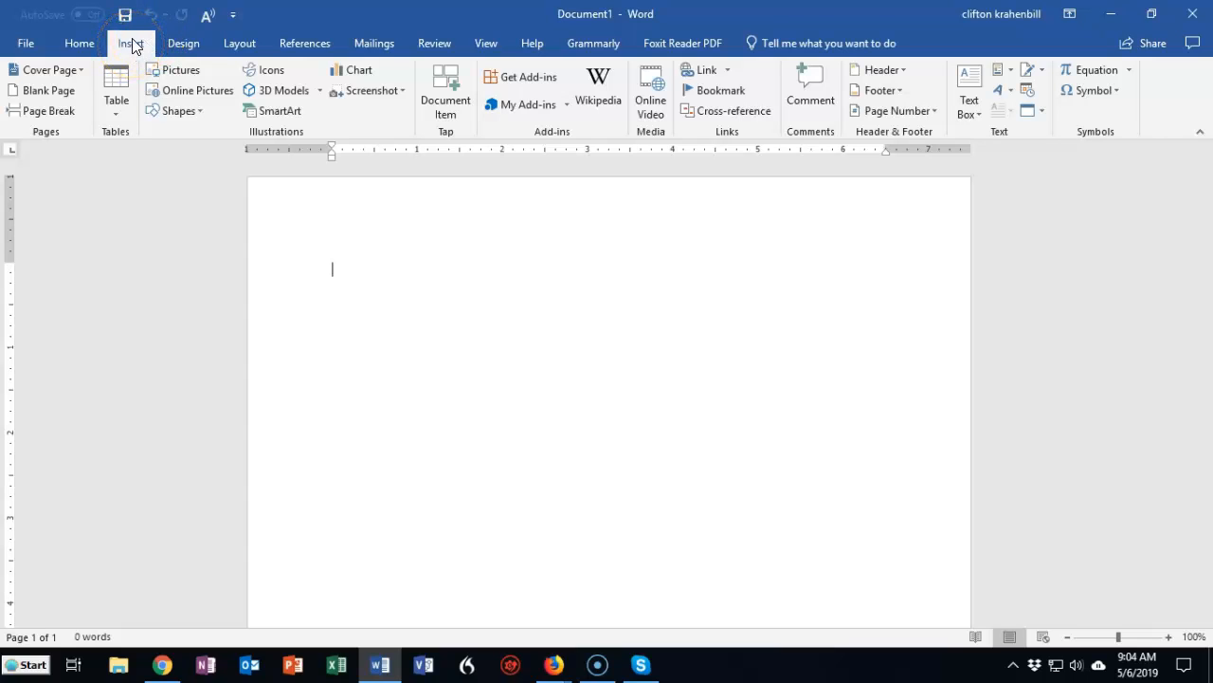
- Insert a table with four columns and four rows into the blank document
left_click(116, 112)
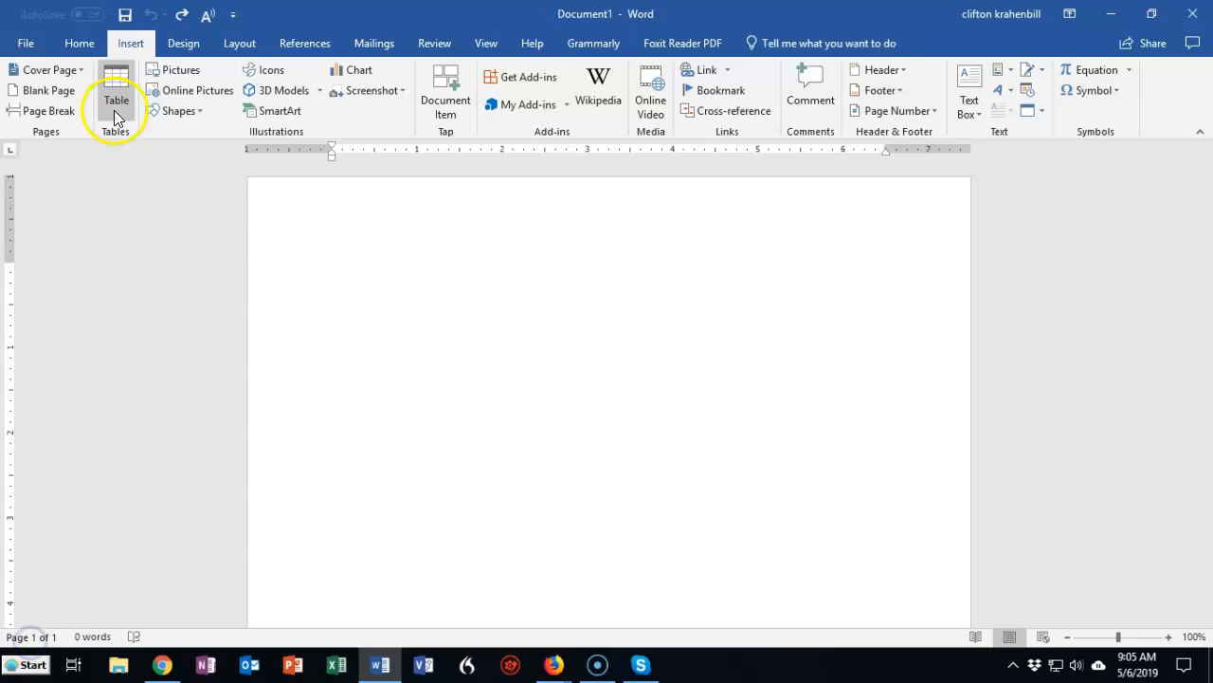
left_click(116, 113)
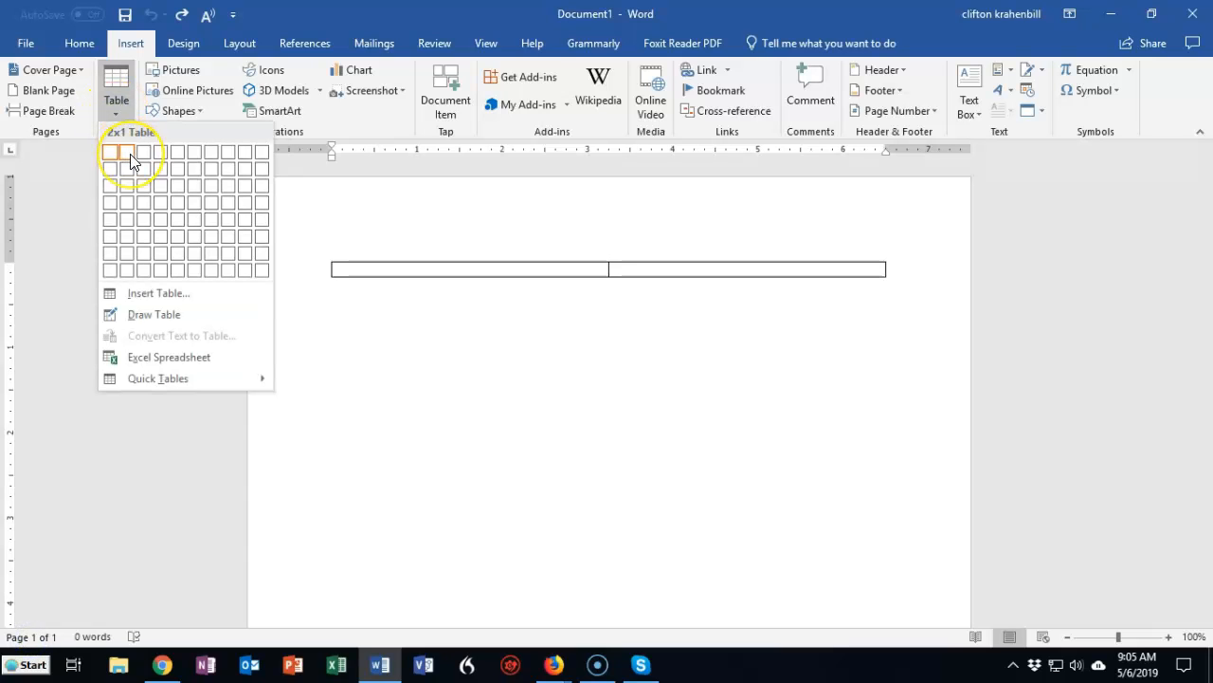
left_click(166, 204)
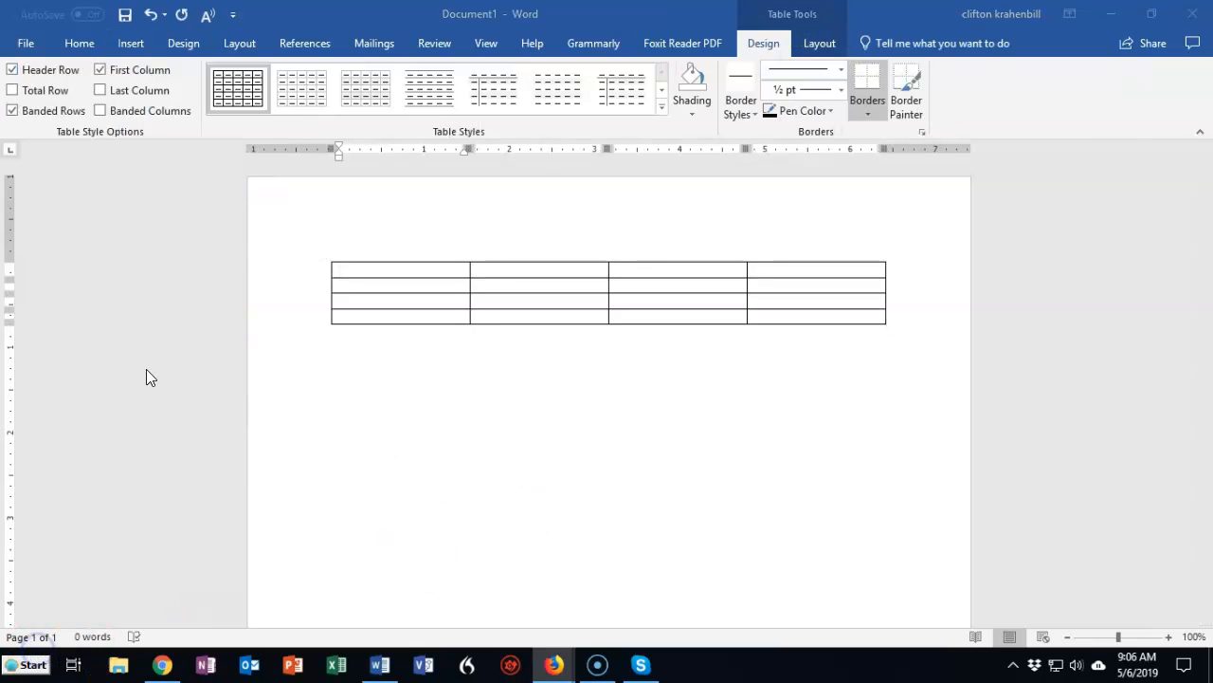
- Enter "Typing" in the first row's first and third cells and "More typing" in its fourth, and add a row at the table's end
left_click(385, 268)
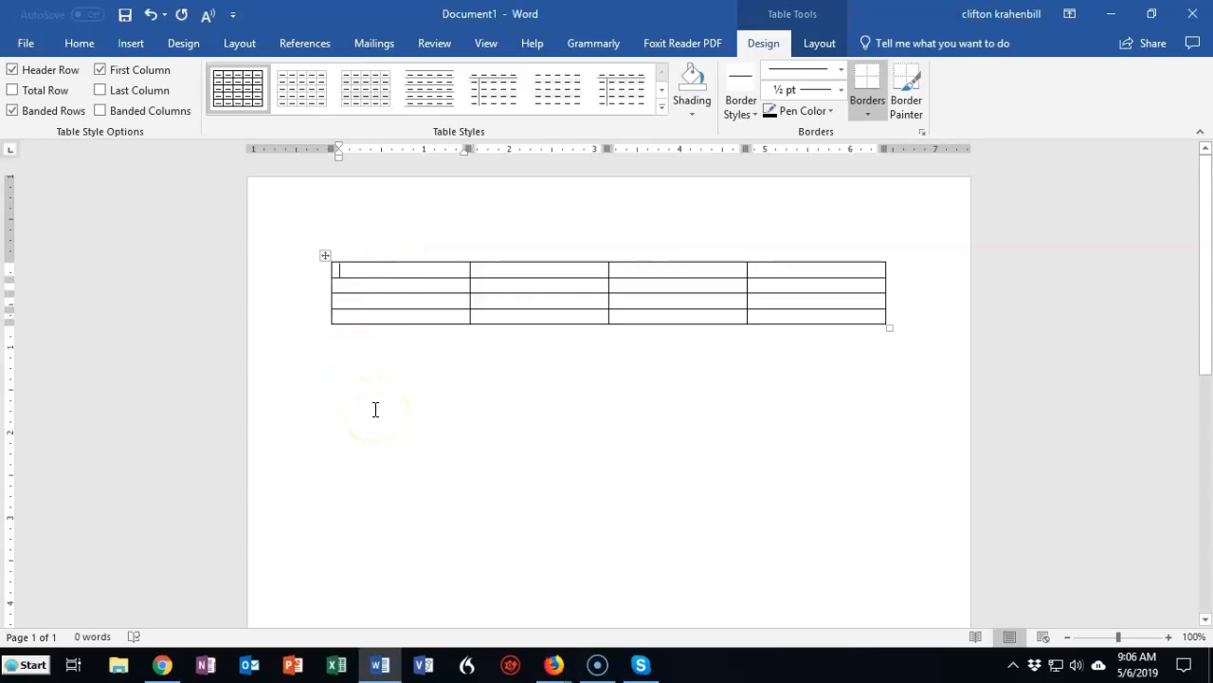
type("typing")
key("Tab")
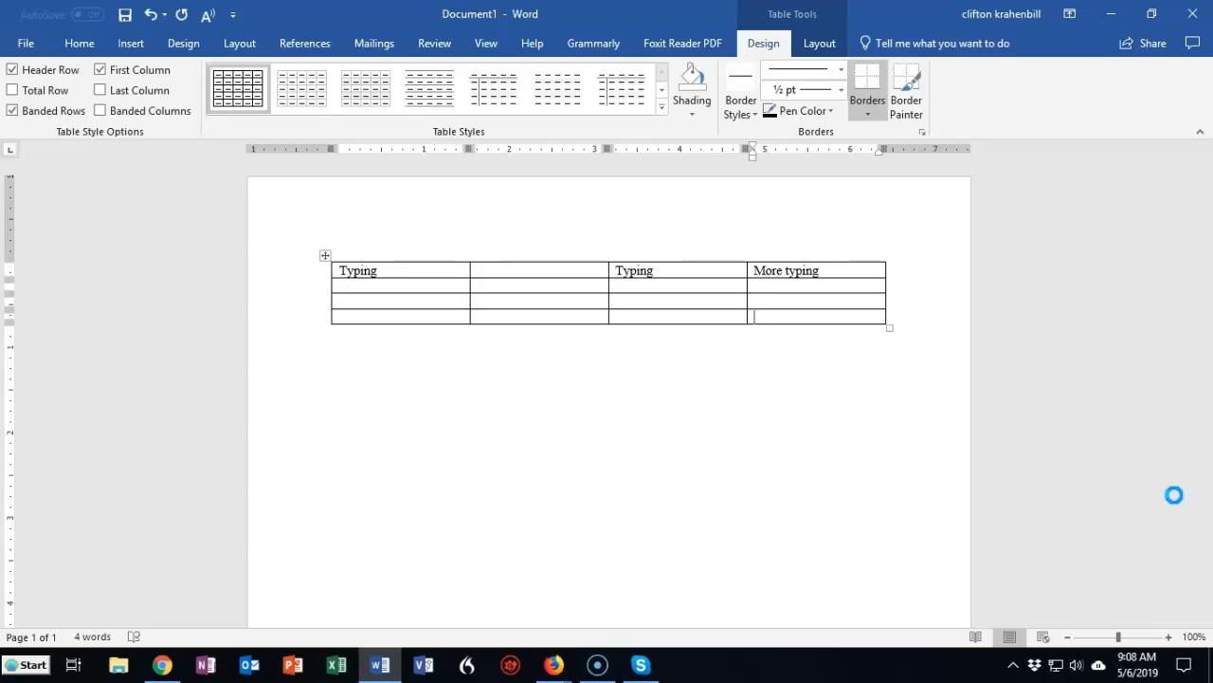
key("Tab")
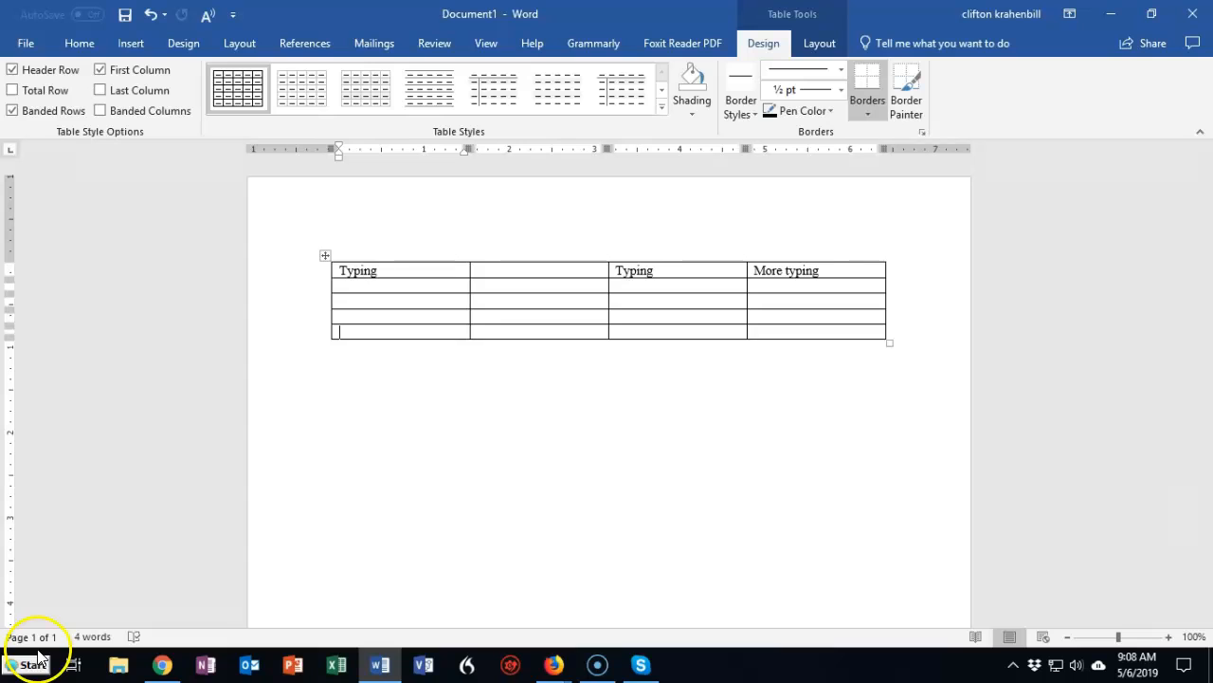
- Enter "typing" in the second cell of the third row
left_click(376, 284)
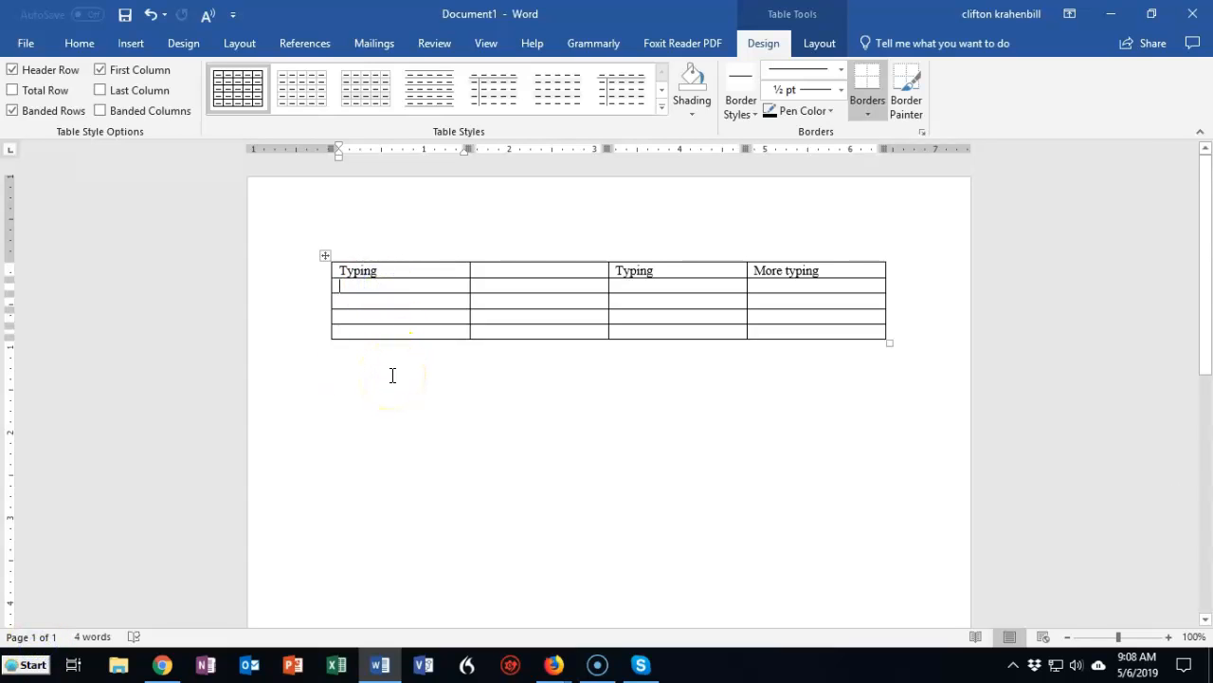
left_click(496, 297)
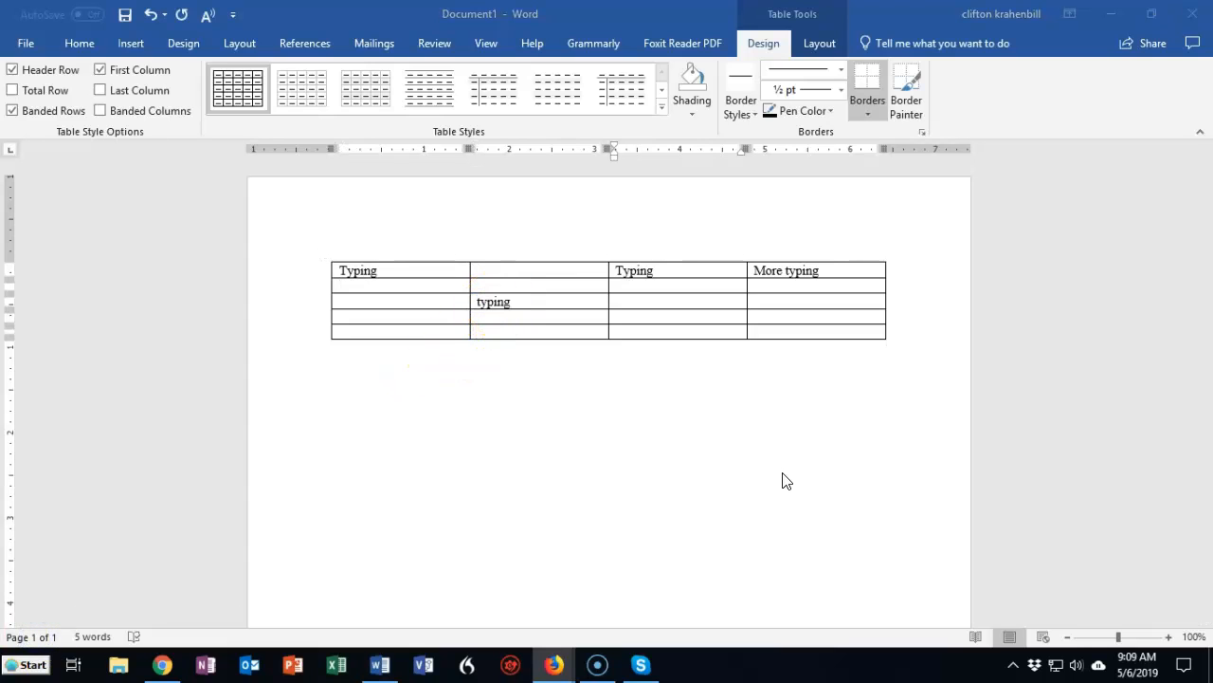
- Enlarge the whole table slightly from its lower-right corner and try to shift the table a little up and to the left
left_click(882, 333)
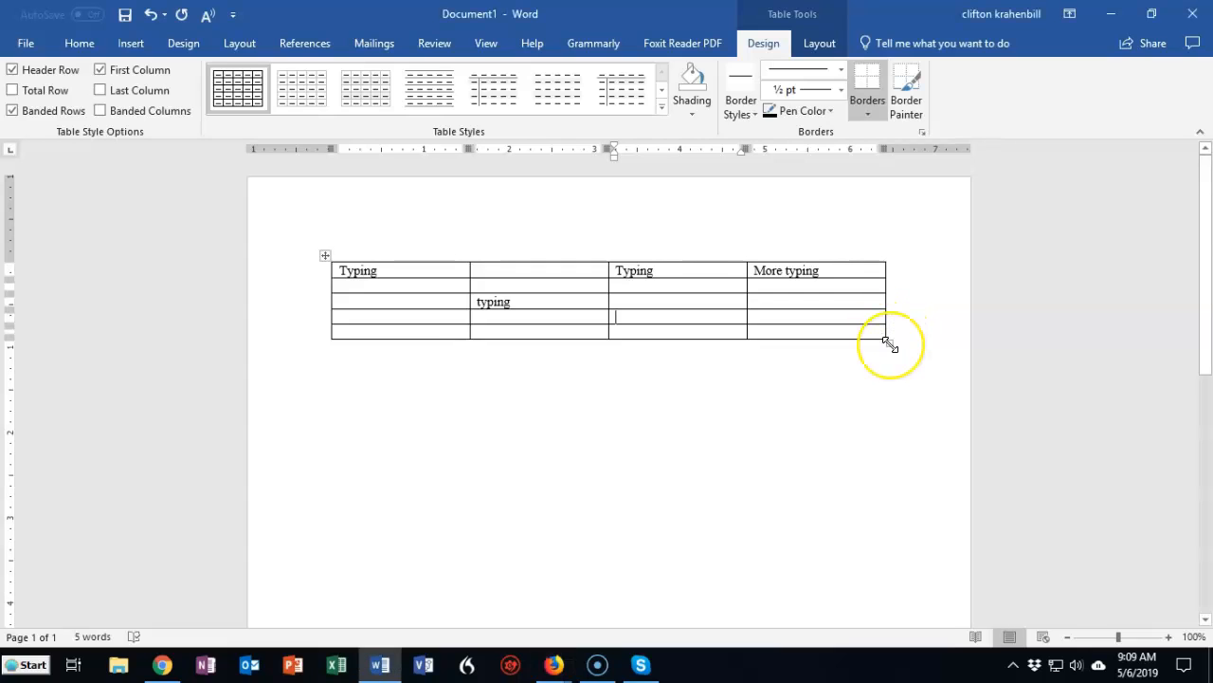
mouse_move(887, 341)
left_mouse_down()
mouse_move(812, 313)
mouse_move(900, 363)
mouse_move(878, 472)
mouse_move(869, 331)
mouse_move(821, 336)
mouse_move(897, 341)
left_mouse_up()
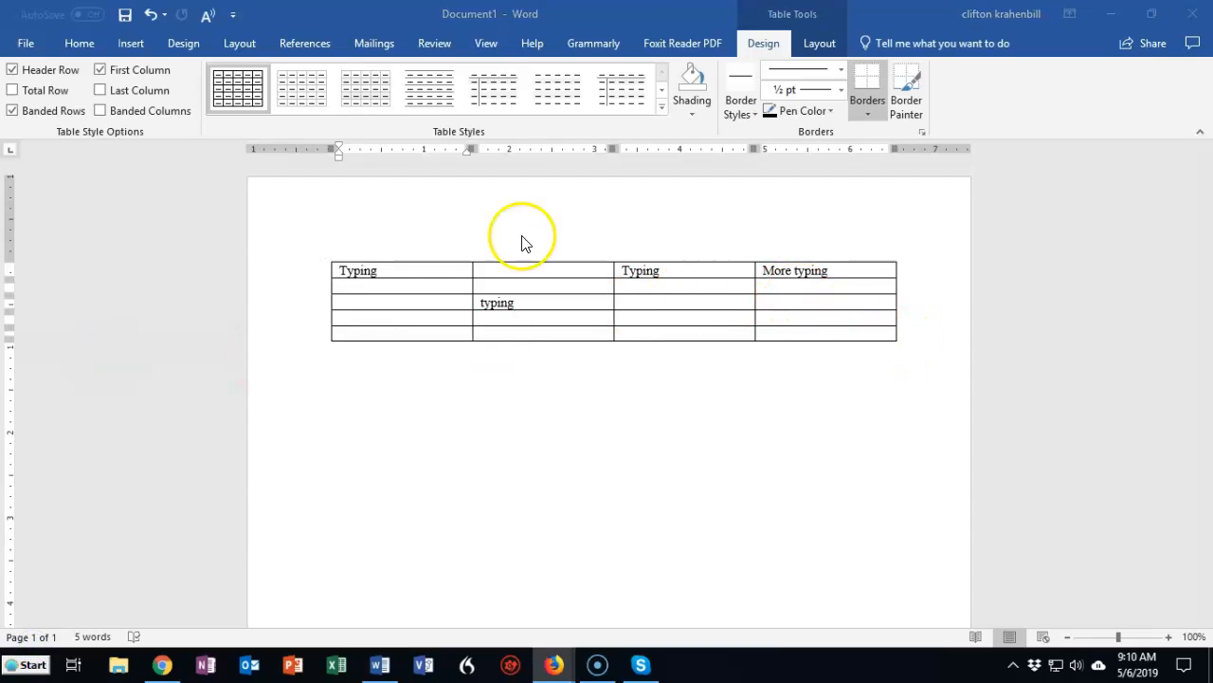
left_click(331, 261)
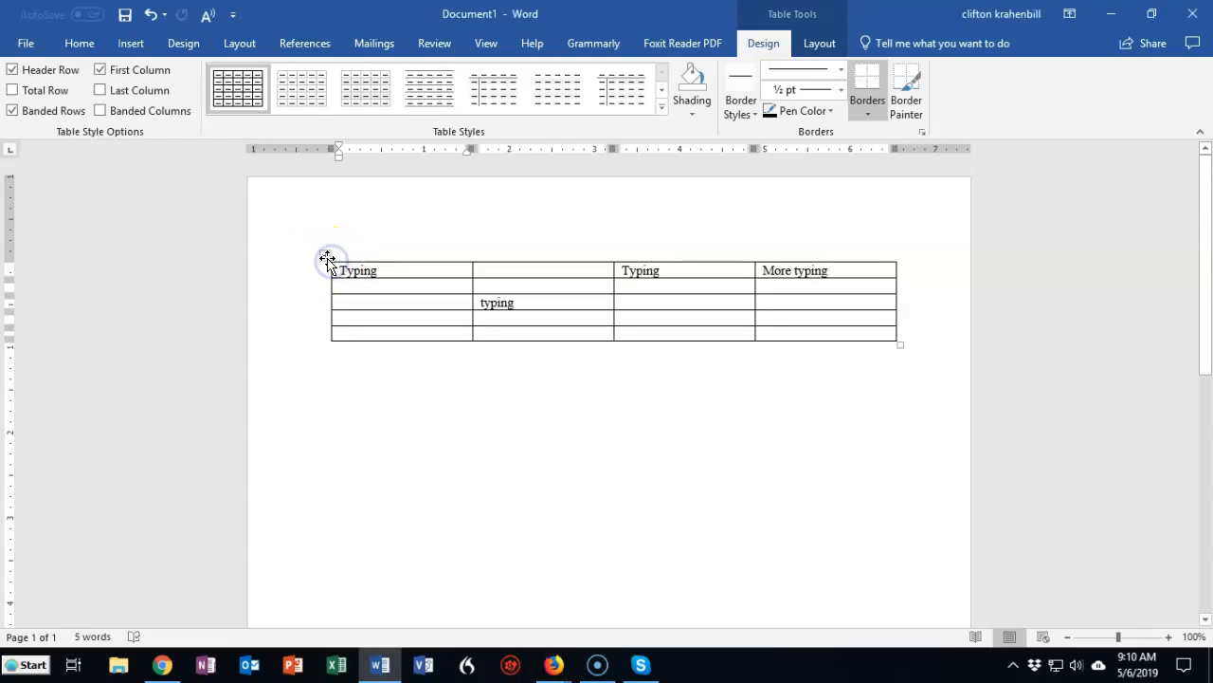
mouse_move(325, 256)
left_mouse_down()
mouse_move(309, 348)
mouse_move(313, 254)
mouse_move(345, 262)
mouse_move(336, 350)
mouse_move(314, 326)
mouse_move(312, 253)
left_mouse_up()
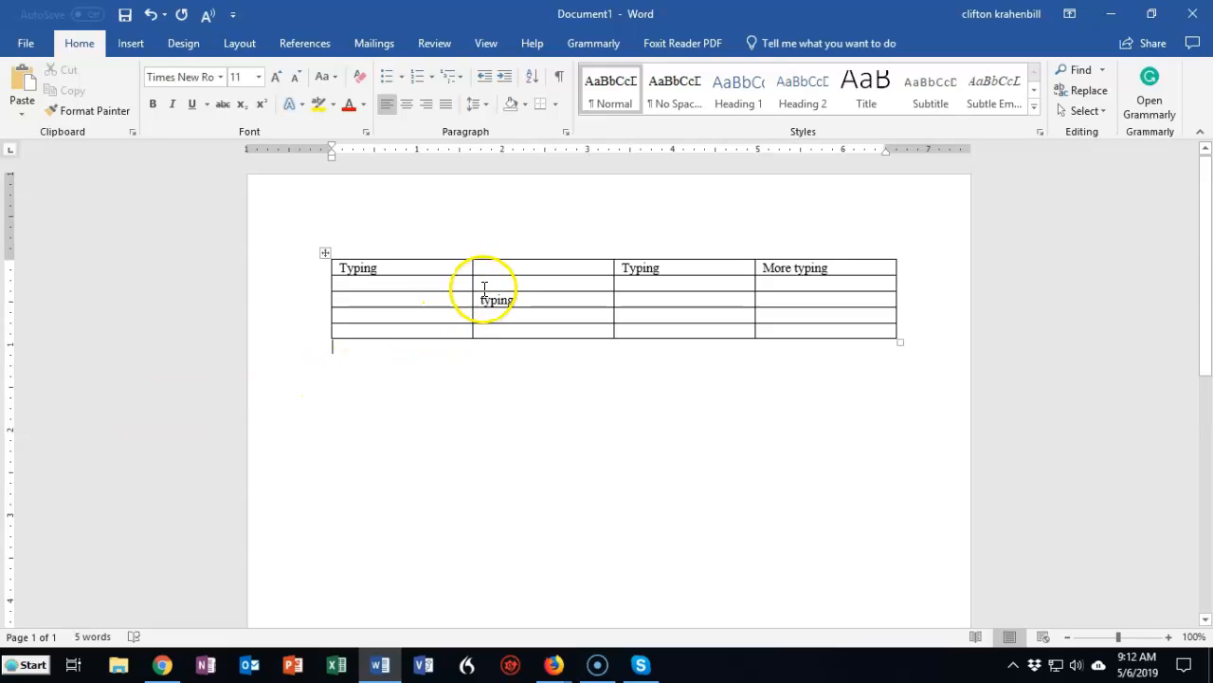
- Try several table styles and apply the plain light gray grid style with a bold header row to the table
left_click(474, 287)
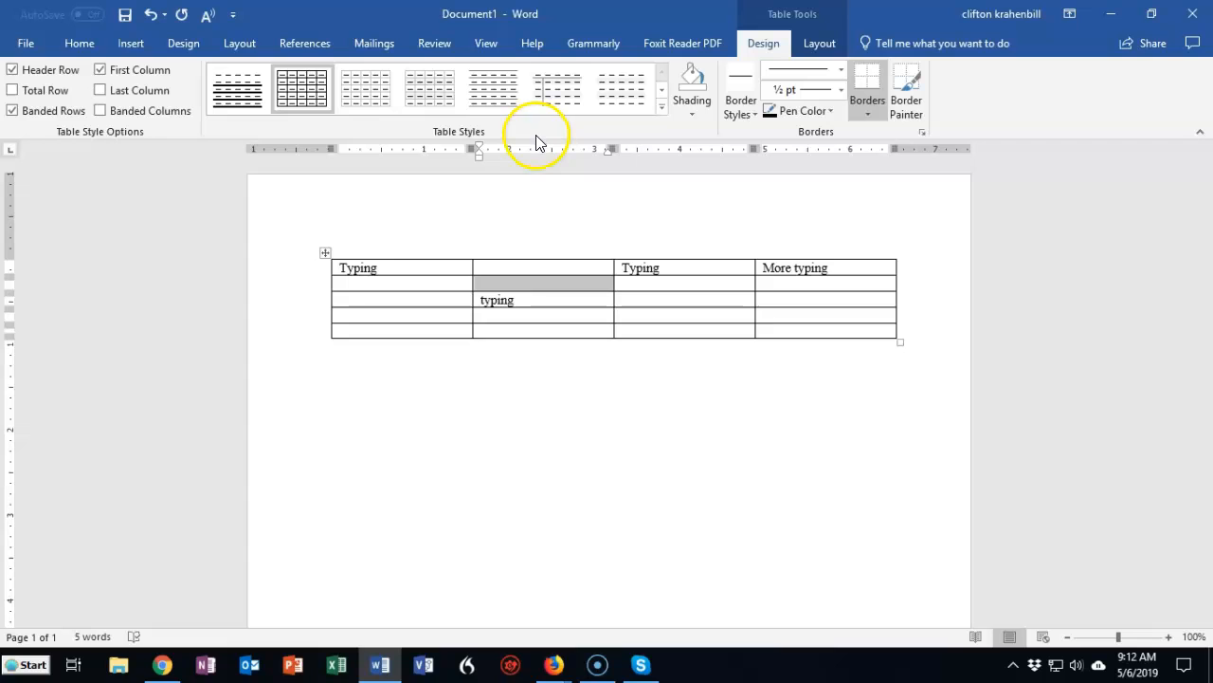
left_click(359, 91)
left_click(430, 84)
left_click(495, 90)
left_click(554, 88)
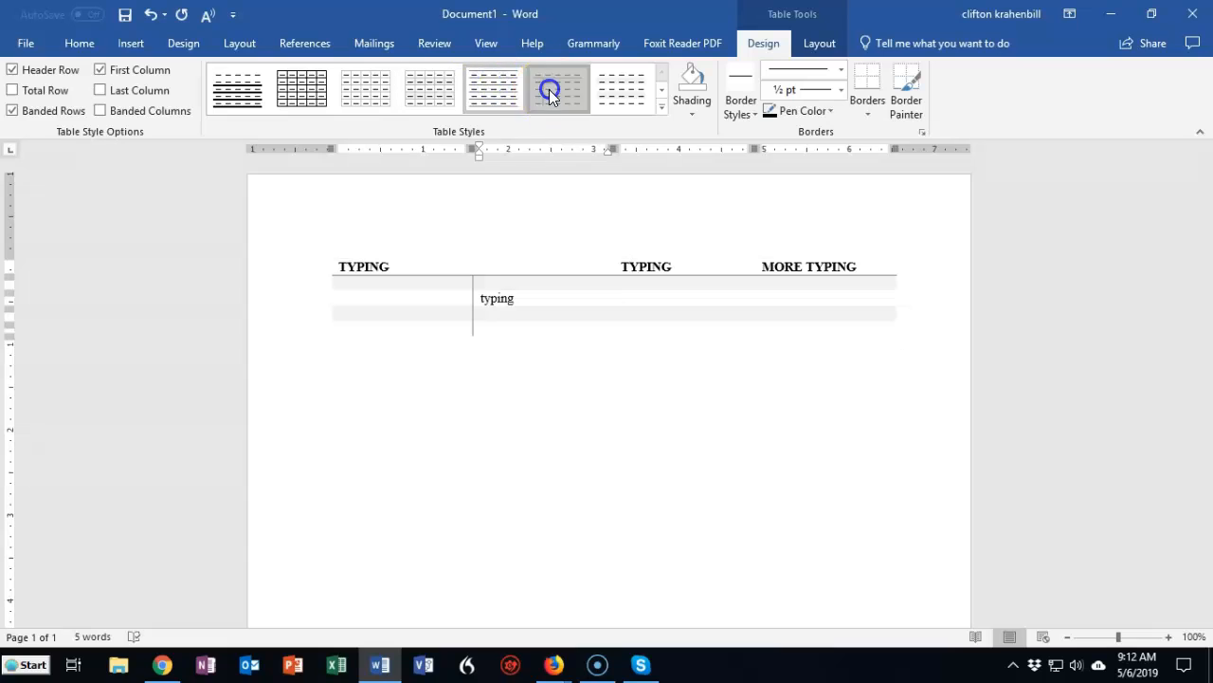
left_click(620, 95)
left_click(661, 91)
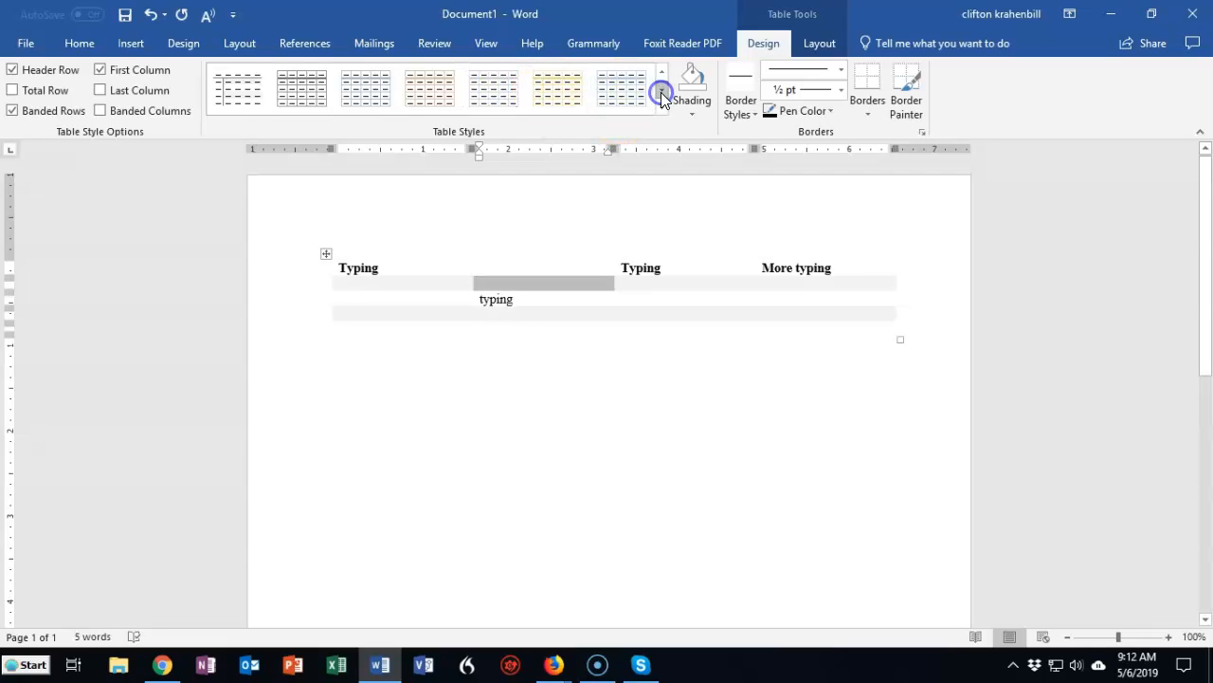
left_click(623, 90)
left_click(474, 105)
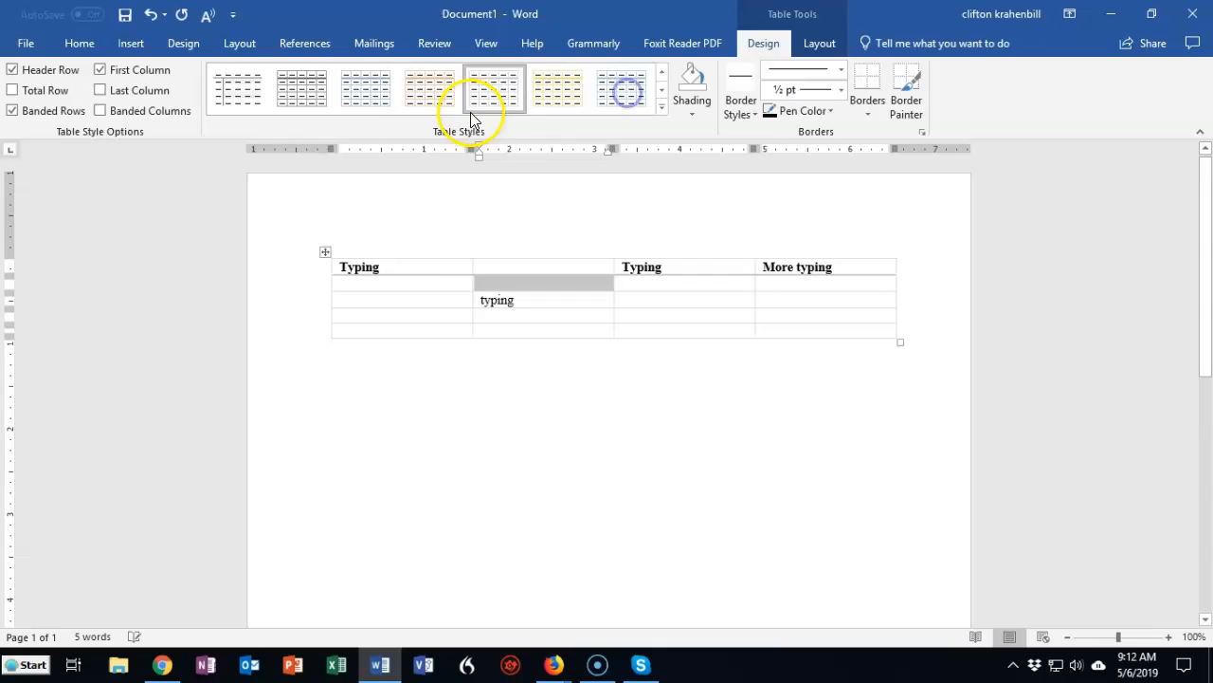
- Shade all cells of the table's first row with the green theme color
left_click(395, 264)
left_click_drag(334, 263, 829, 257)
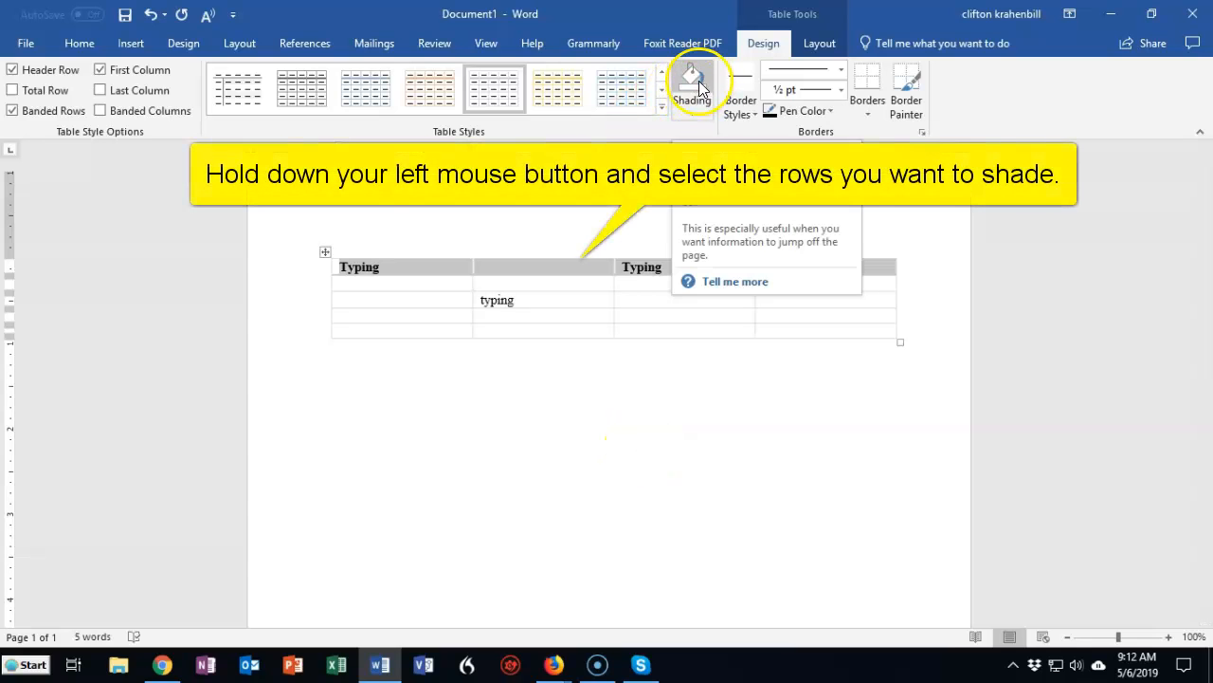
left_click(692, 113)
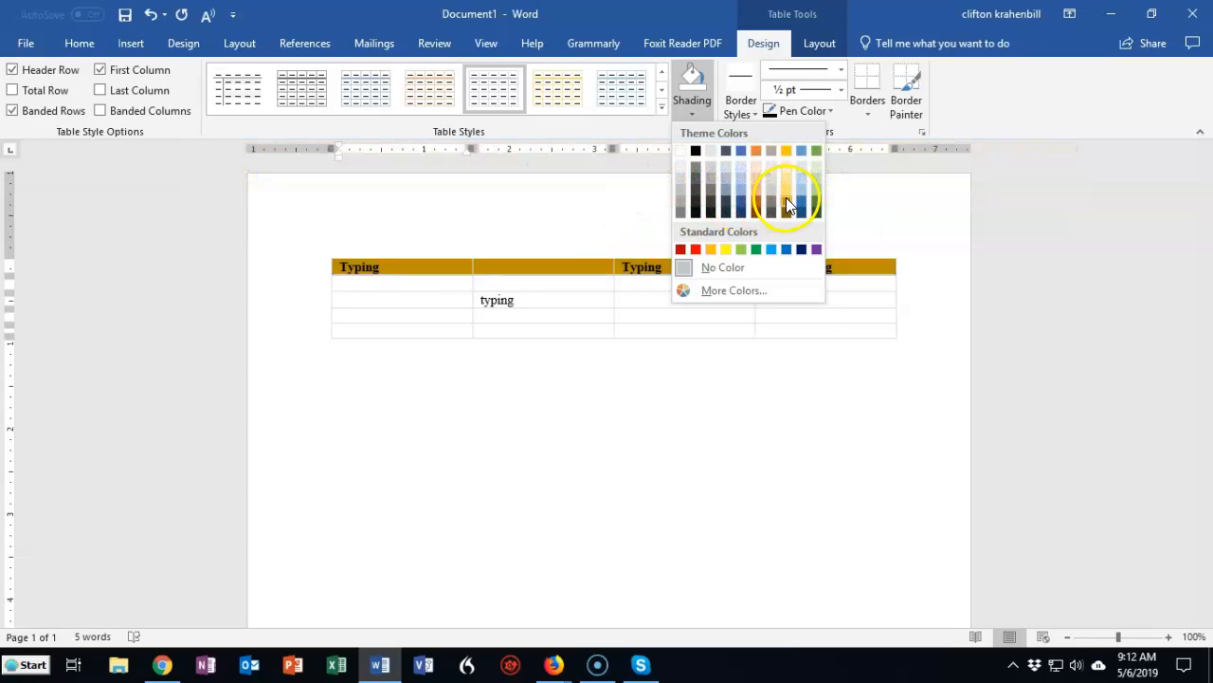
left_click(816, 149)
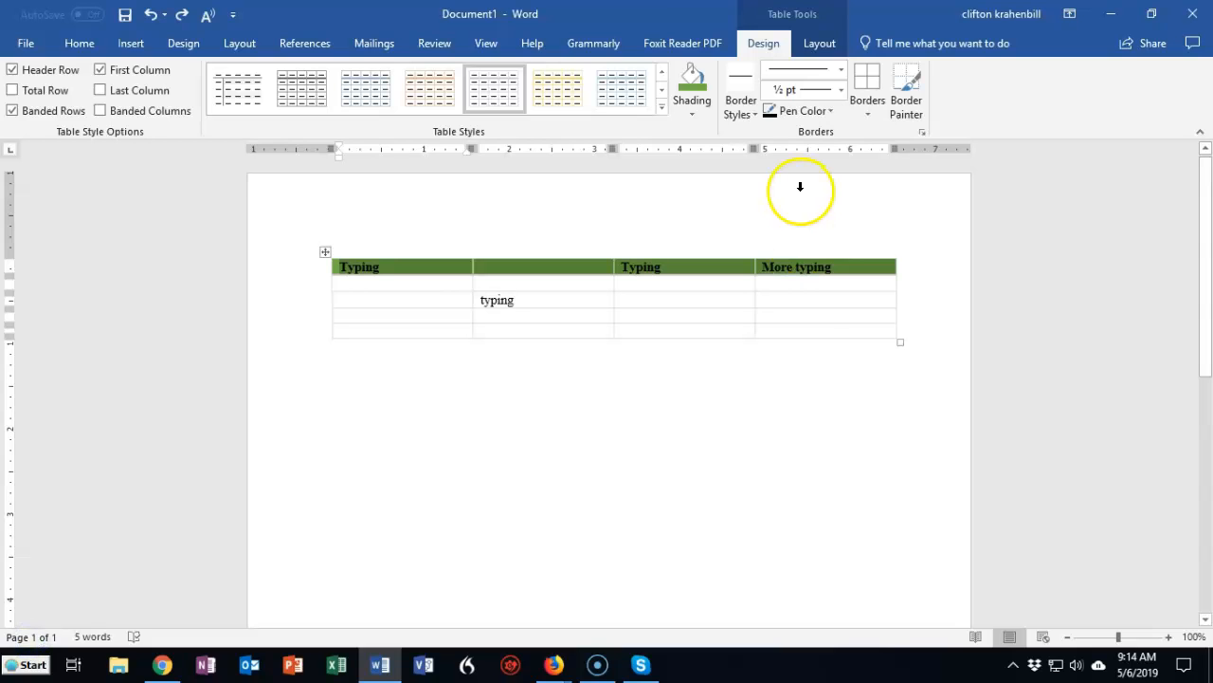
- Apply the orange 1 ½ pt single-line border style to all borders of the first row
left_click(756, 113)
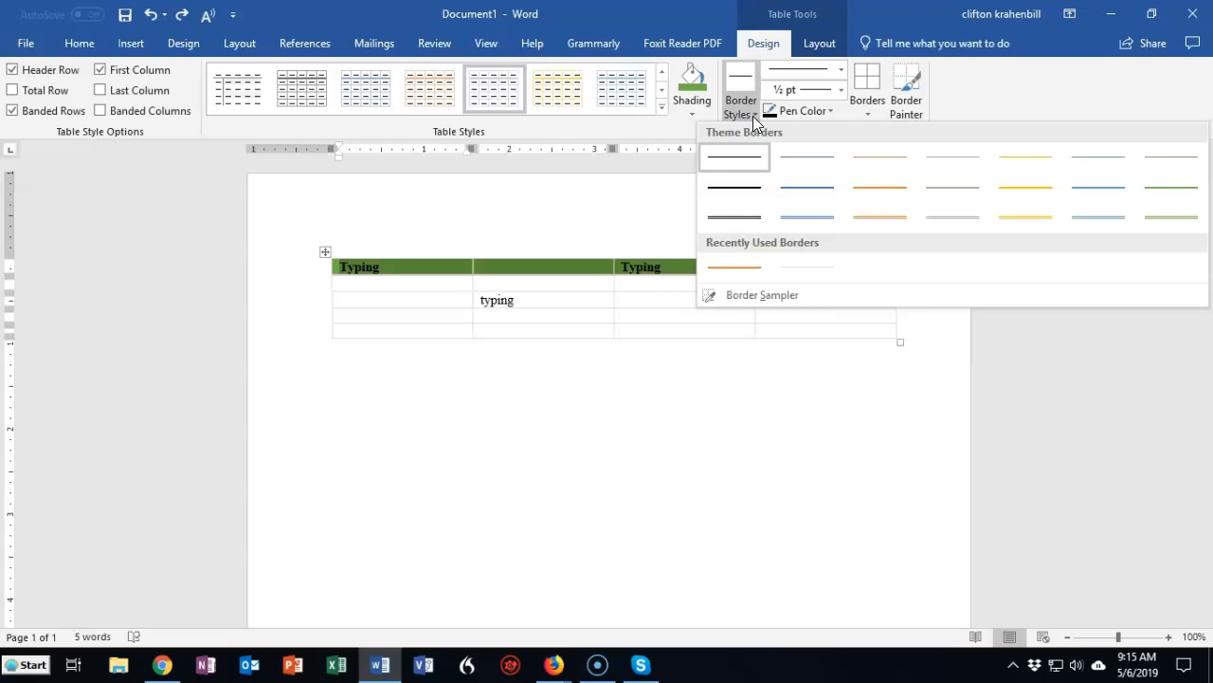
left_click(887, 194)
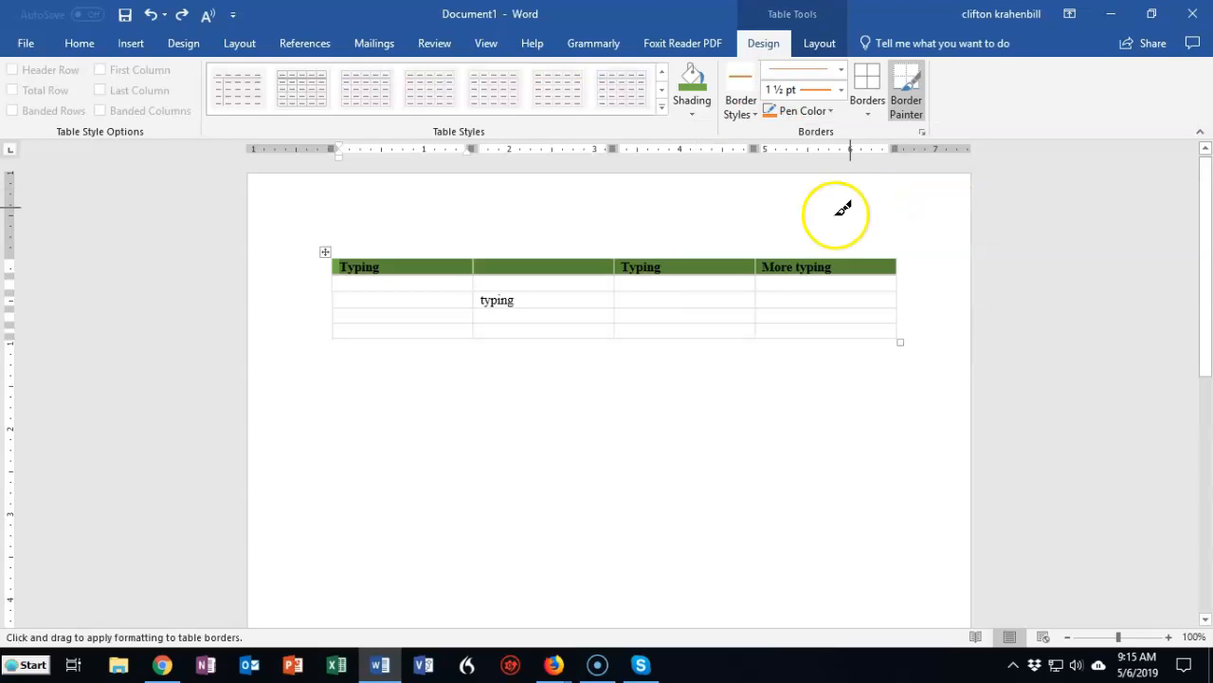
left_click(868, 109)
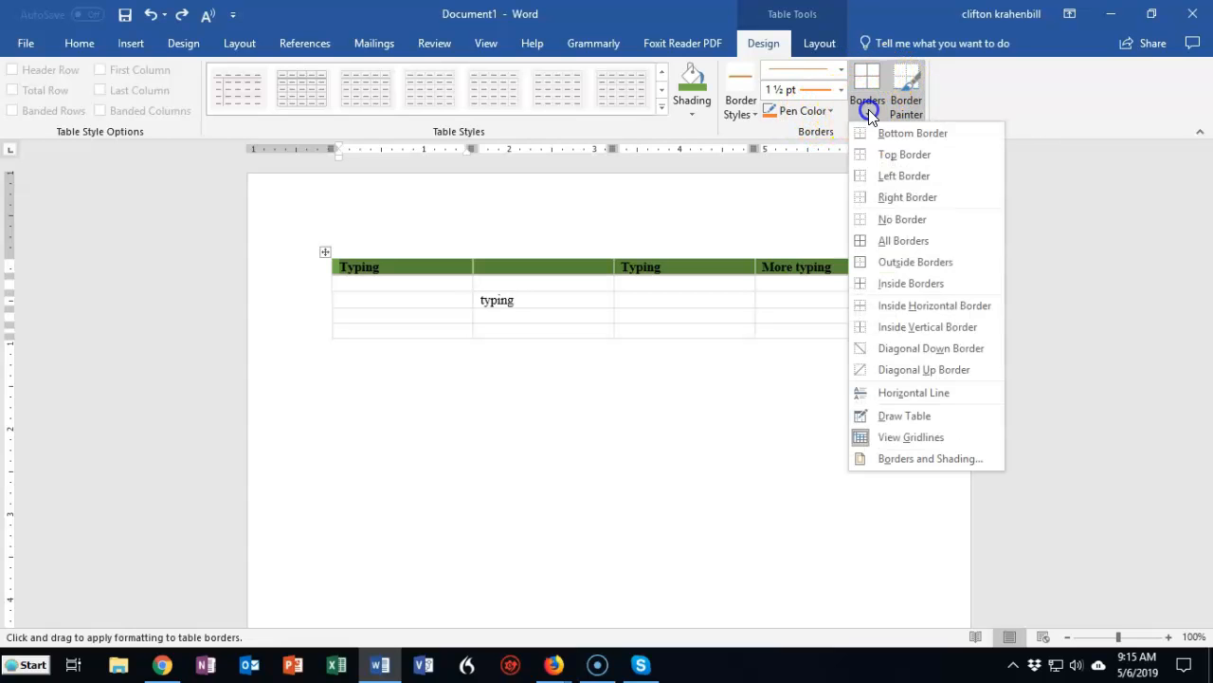
left_click(911, 240)
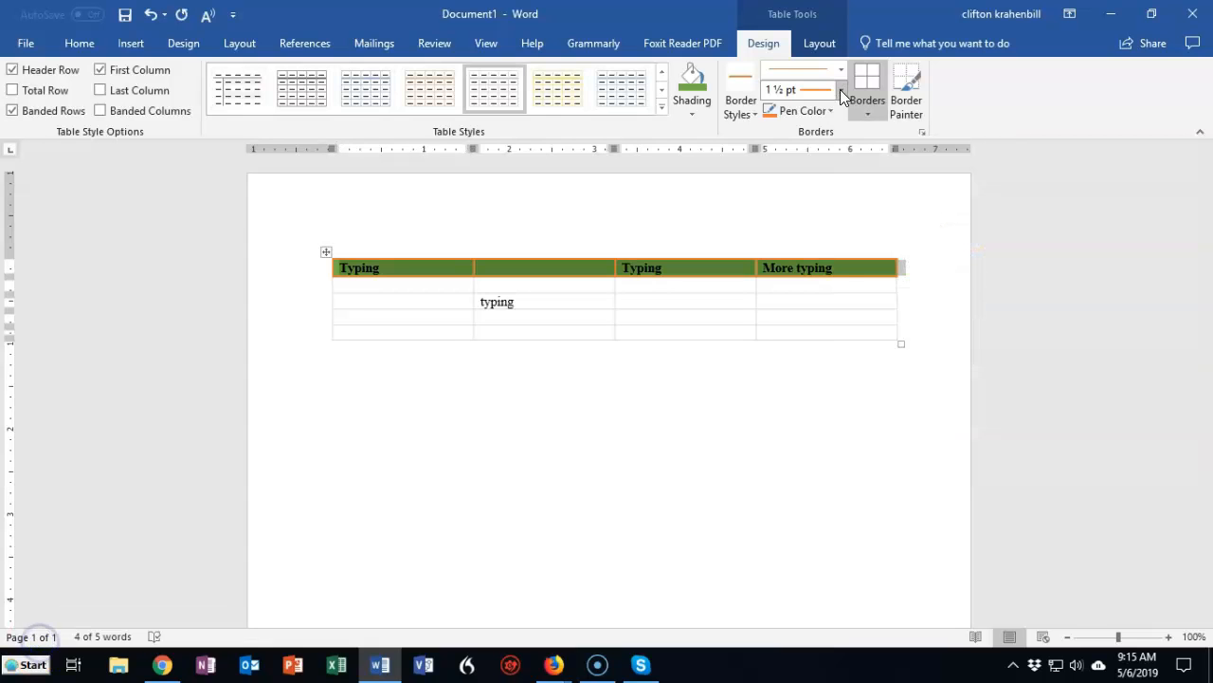
- Set the border line weight to 4 ½ pt, reapply all borders to the first row and deselect the table
left_click(840, 90)
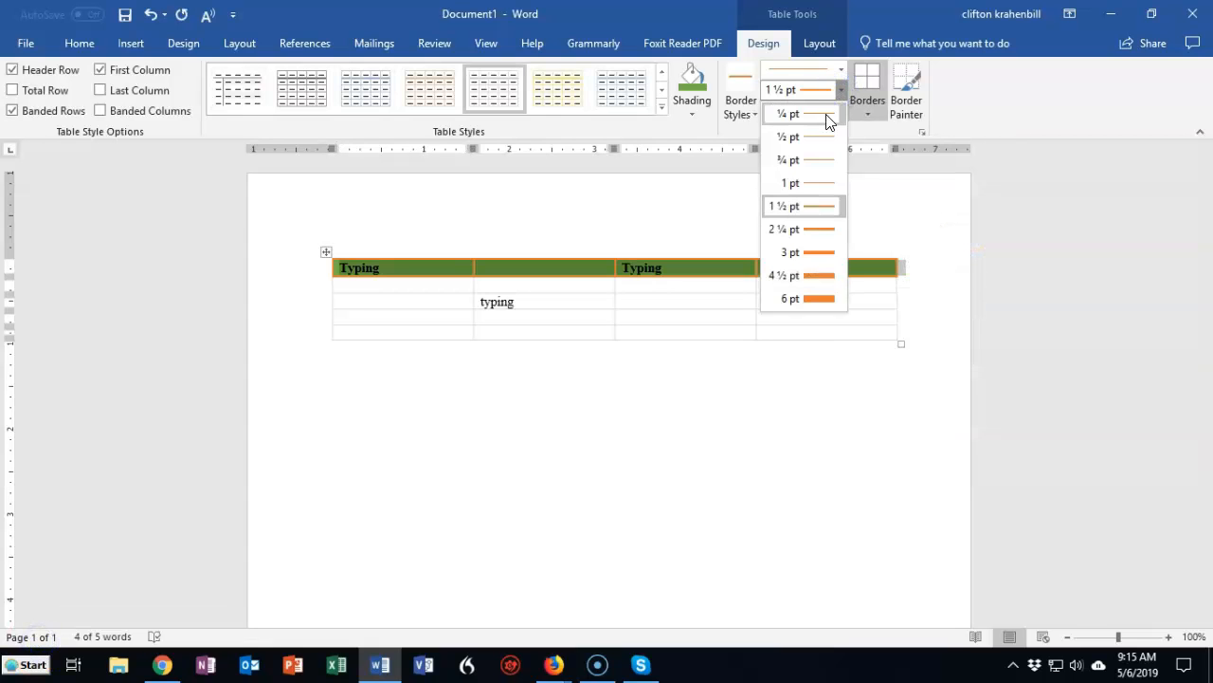
left_click(823, 143)
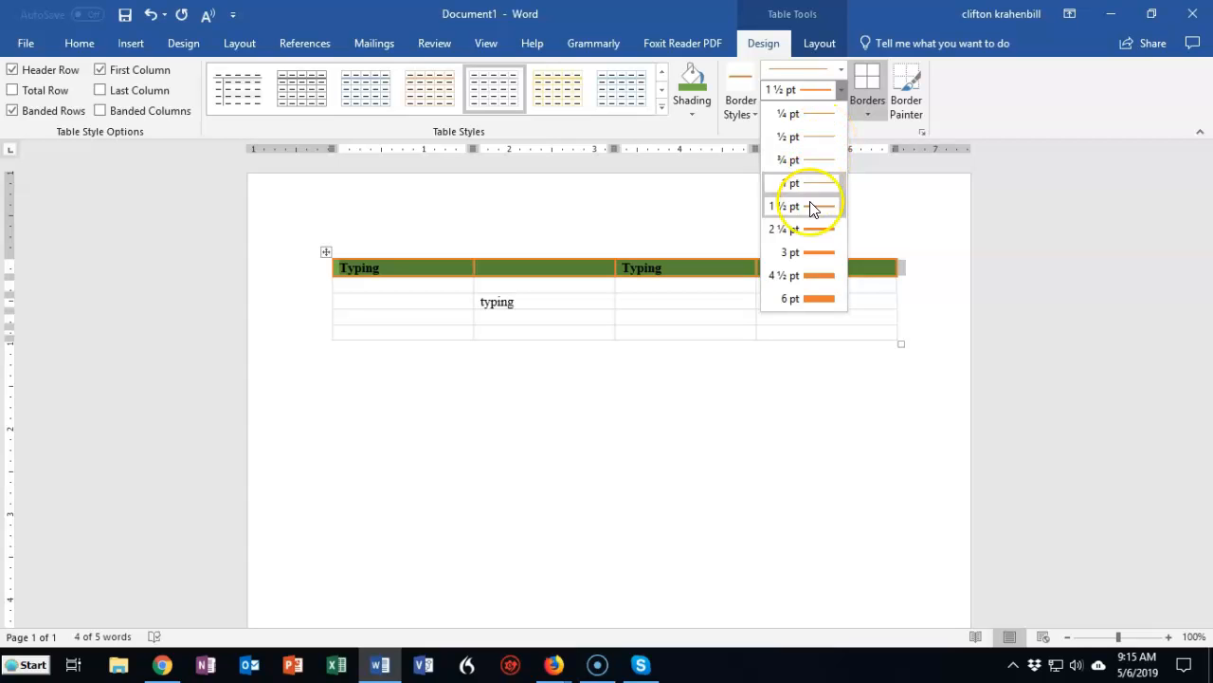
left_click(819, 277)
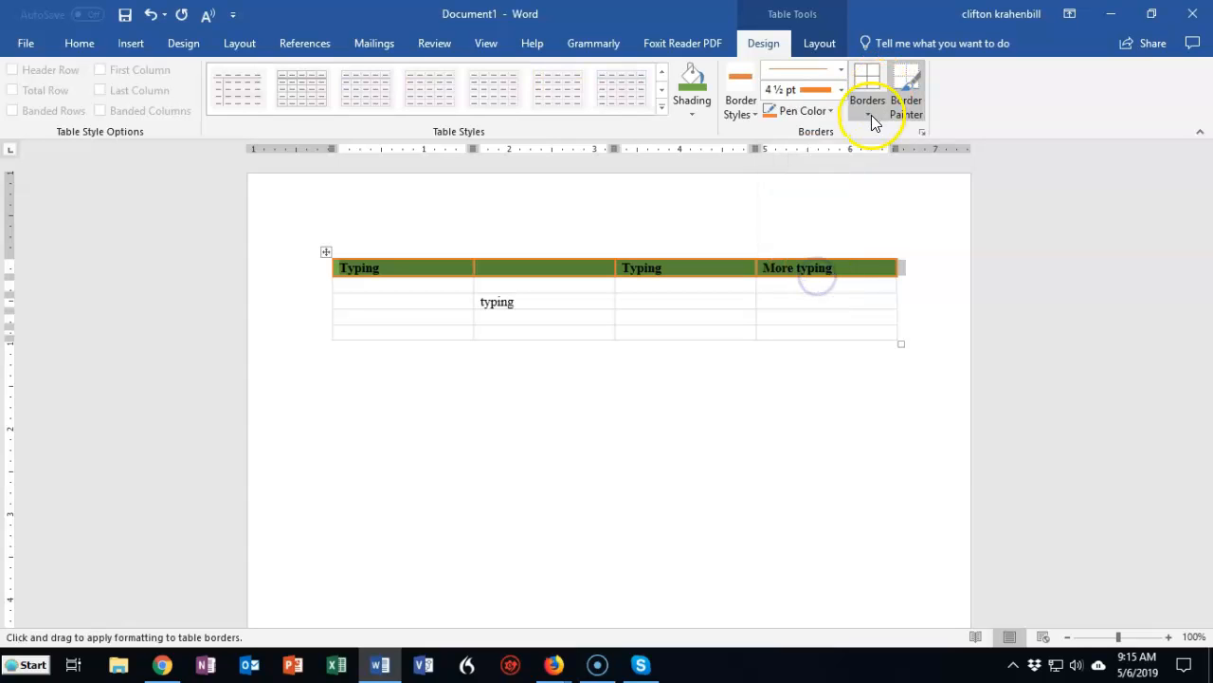
left_click(870, 116)
left_click(910, 243)
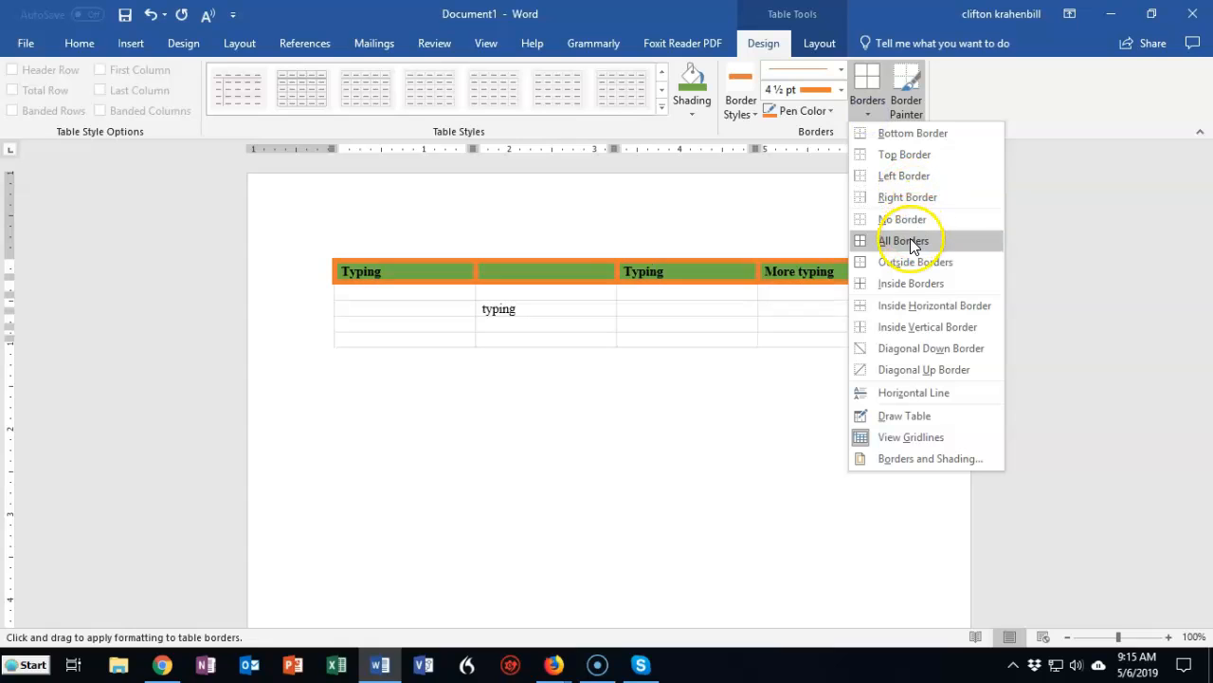
left_click(62, 474)
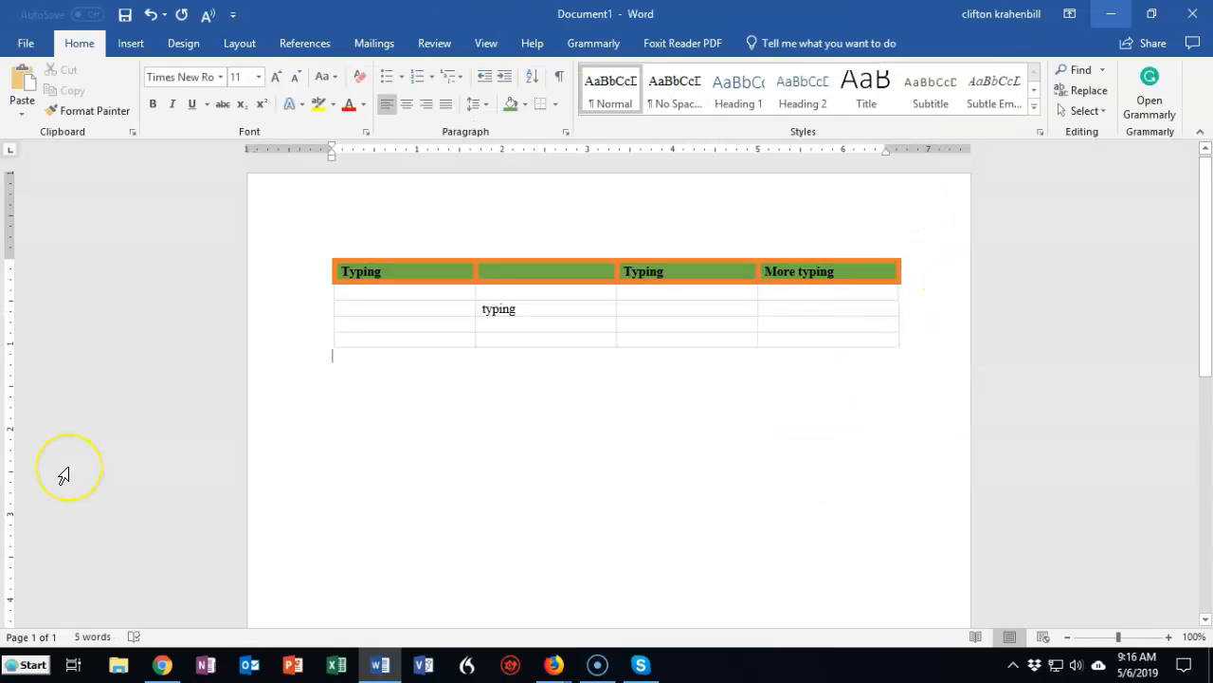